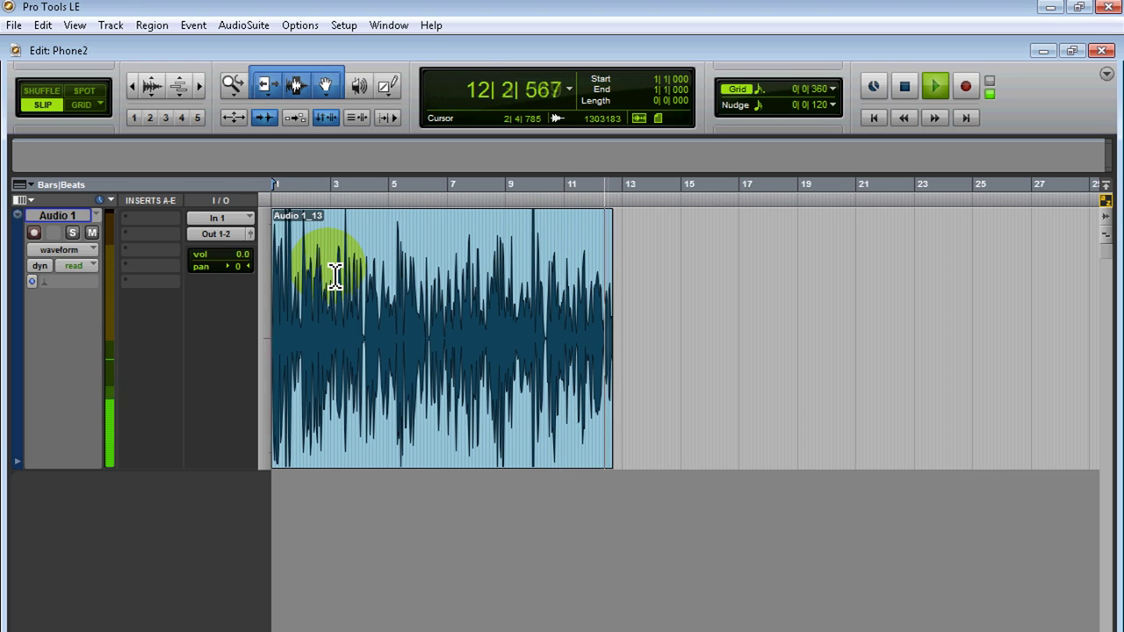
# Step: Stop playback and add a new Audio 3 track set to jumbo height
pyautogui.press('space')
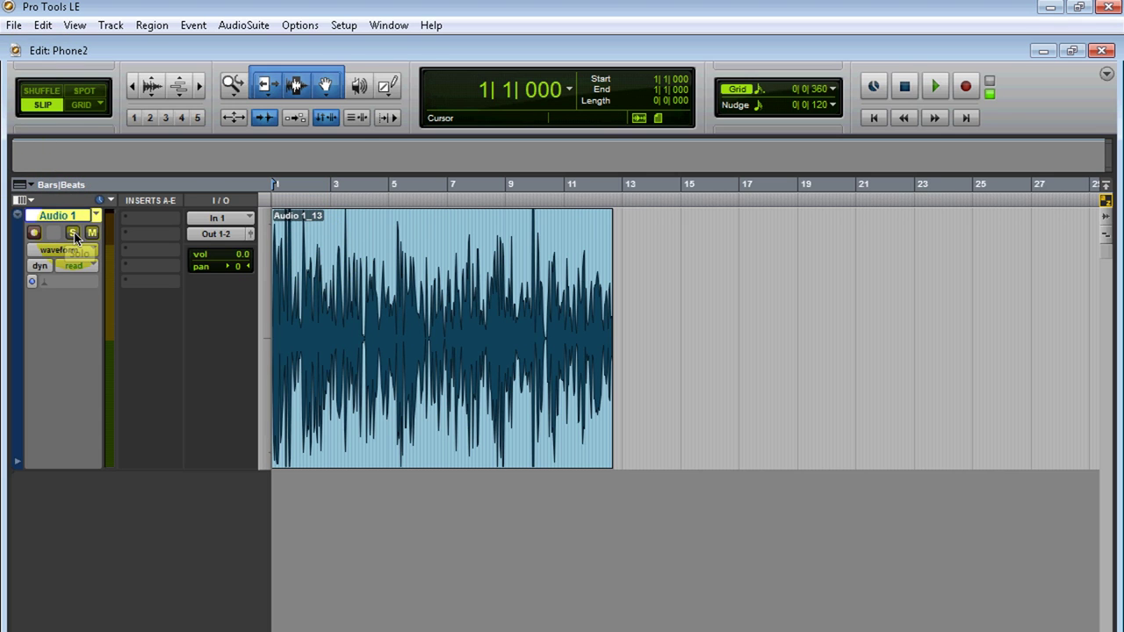
pyautogui.hotkey('ctrl', 'shift', 'n')
pyautogui.press('Return')
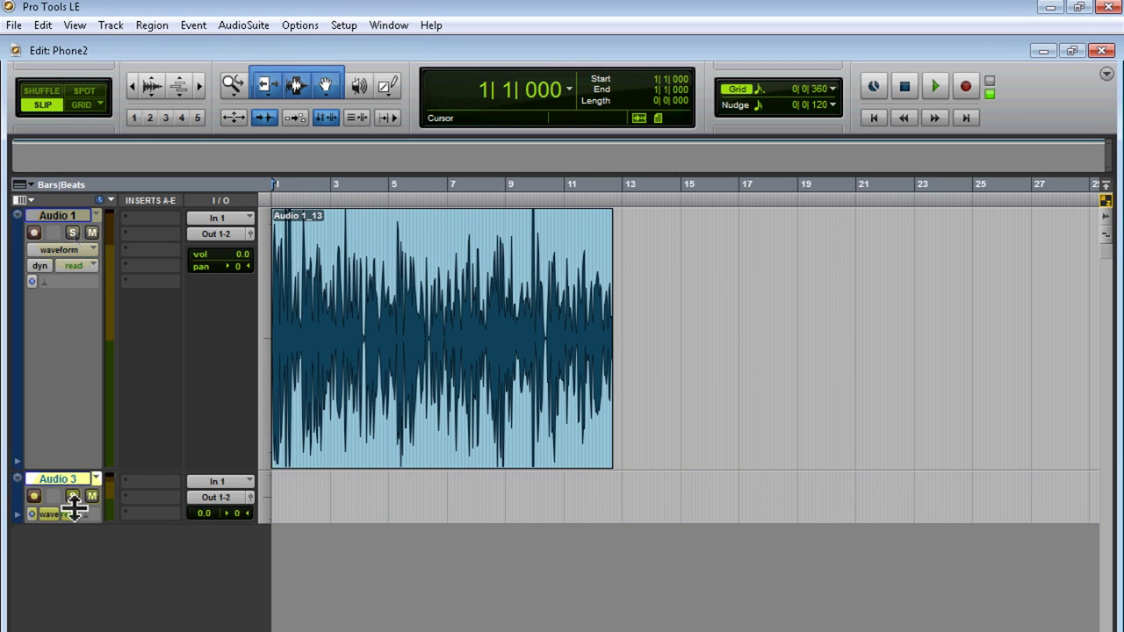
pyautogui.click(262, 499)
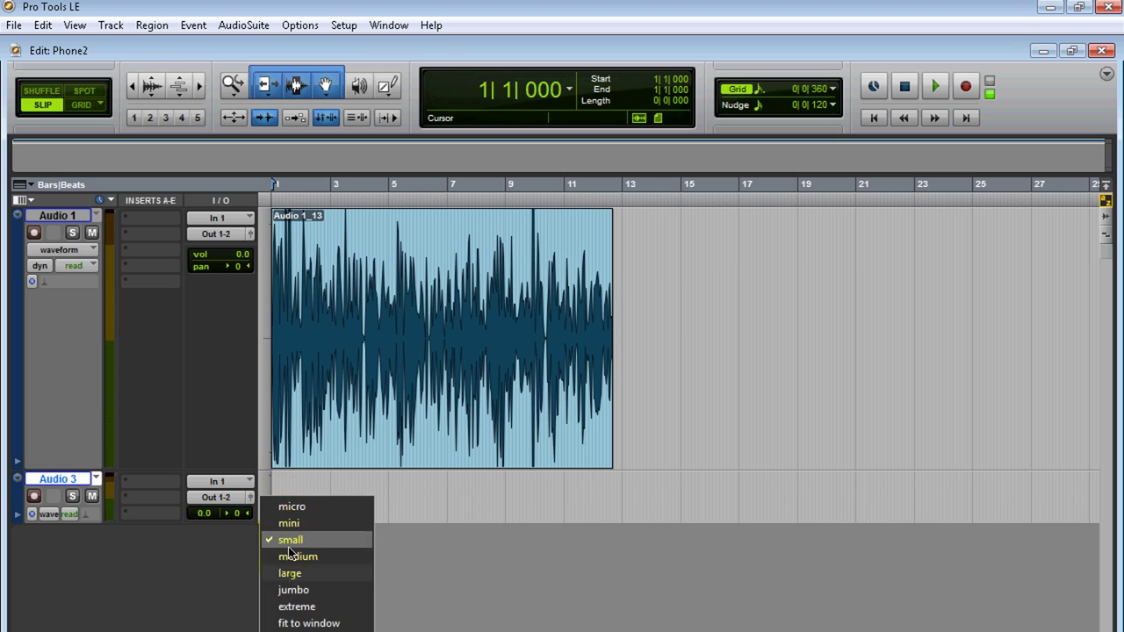
pyautogui.click(290, 592)
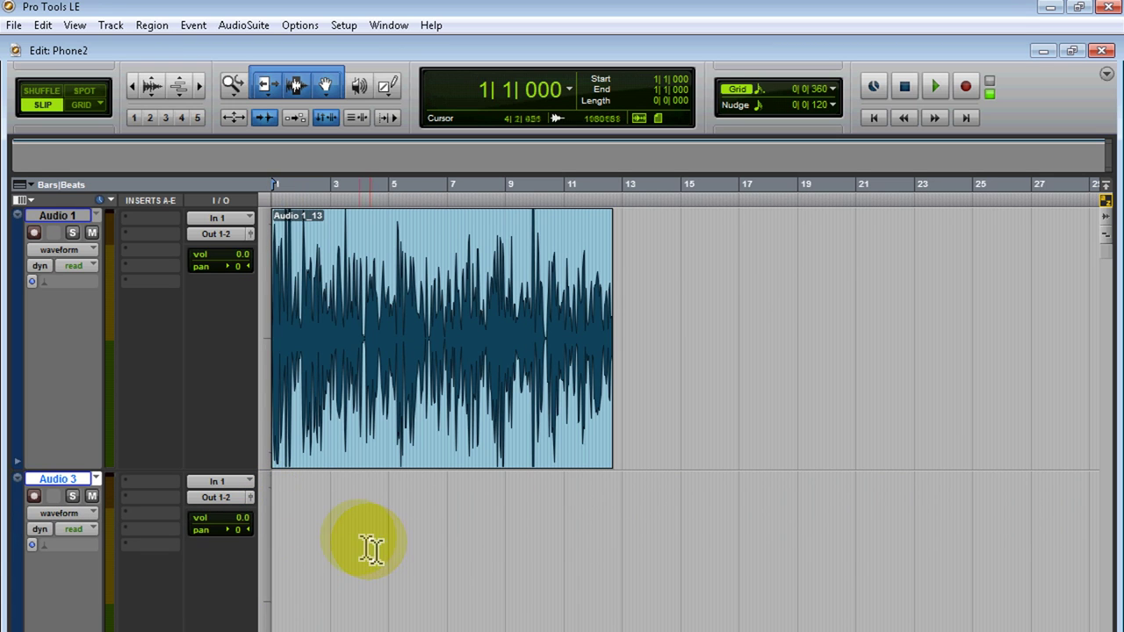
# Step: Cut the Audio 1 clip from bar 4 onward and paste it onto Audio 3 at the same time
pyautogui.press('F5')
pyautogui.moveTo(404, 377); pyautogui.dragTo(276, 339)
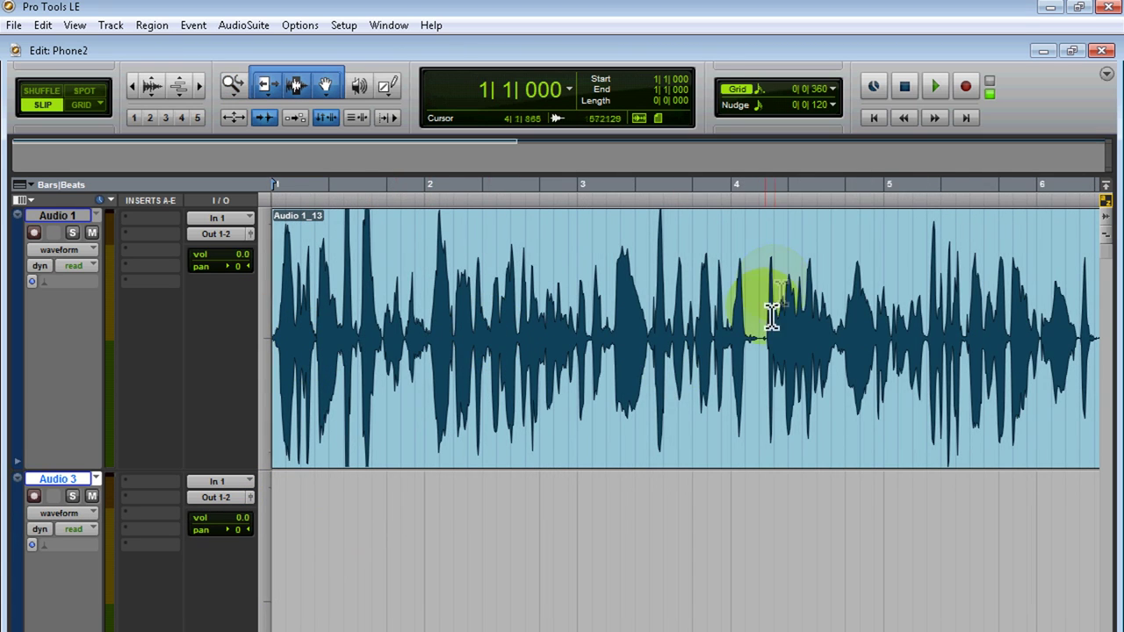
pyautogui.moveTo(763, 313); pyautogui.dragTo(911, 381)
pyautogui.hotkey('ctrl', 'x')
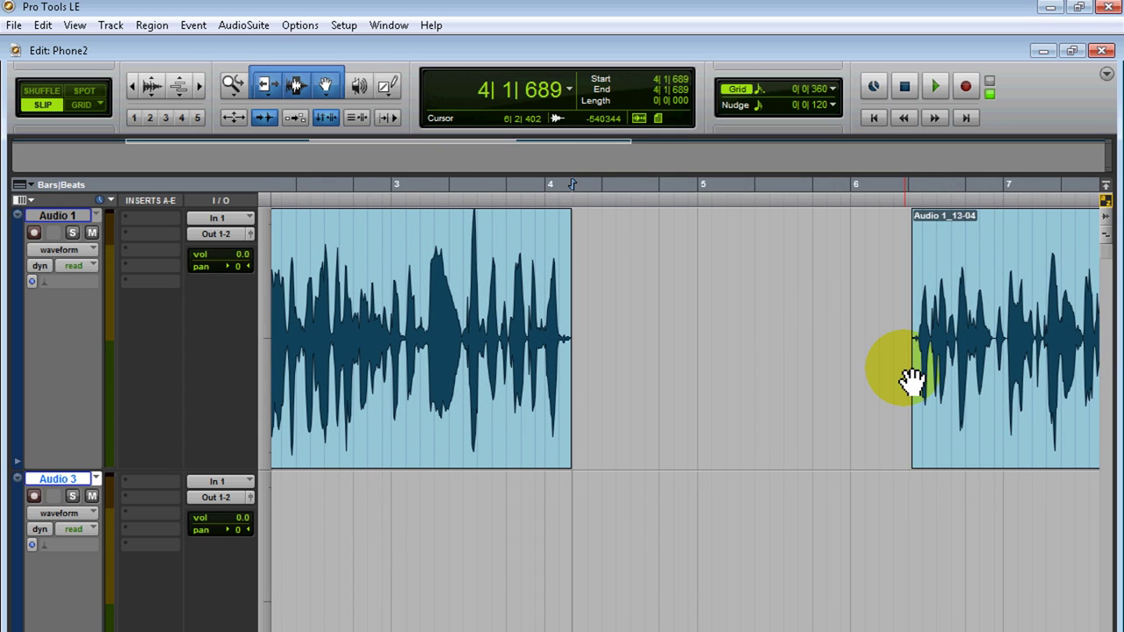
pyautogui.hotkey('ctrl', 'v')
pyautogui.hotkey('ctrl', '[')
# Step: Play the moved section on Audio 3 from 3|3|890, viewing bars 2-7
pyautogui.click(380, 517)
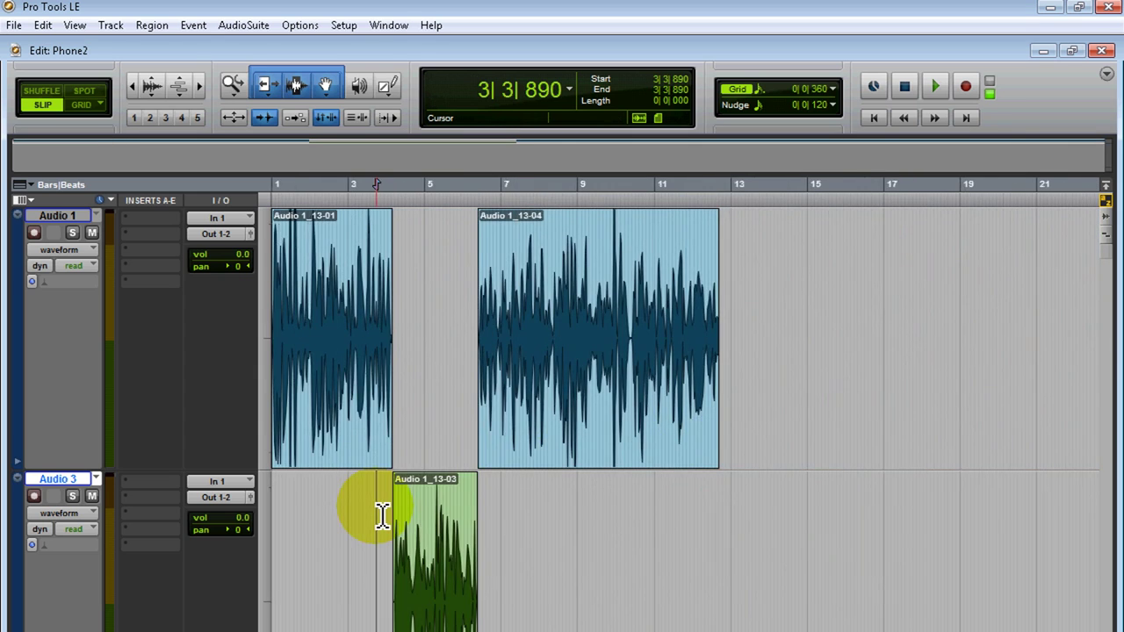
pyautogui.press('space')
pyautogui.hotkey('ctrl', ']')
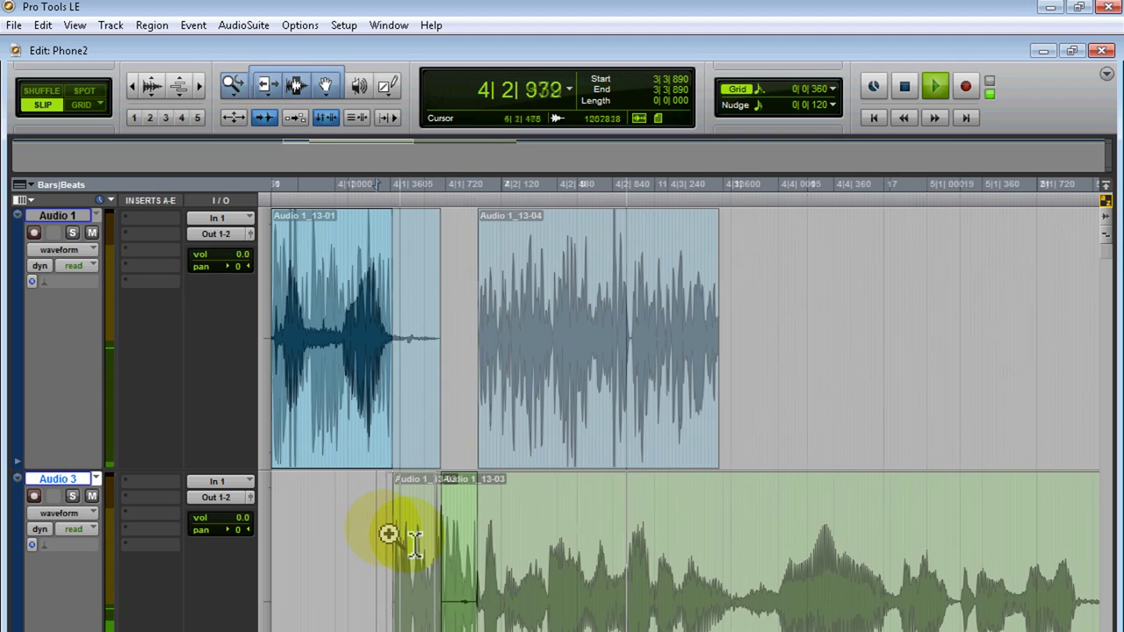
pyautogui.hotkey('ctrl', '[')
pyautogui.hotkey('ctrl', '[')
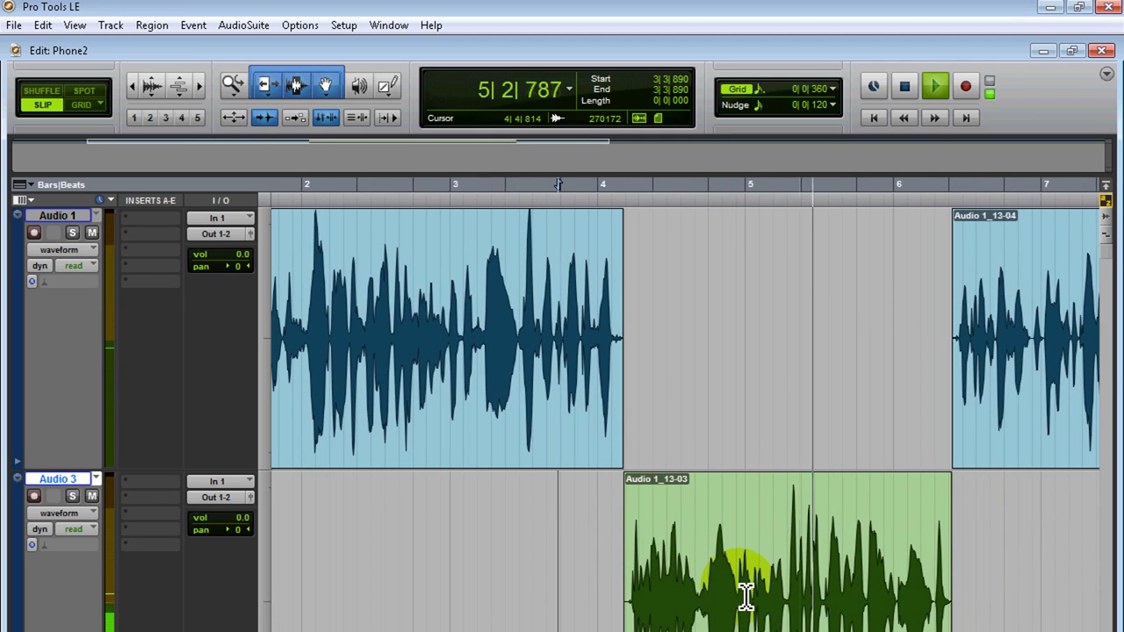
pyautogui.press('space')
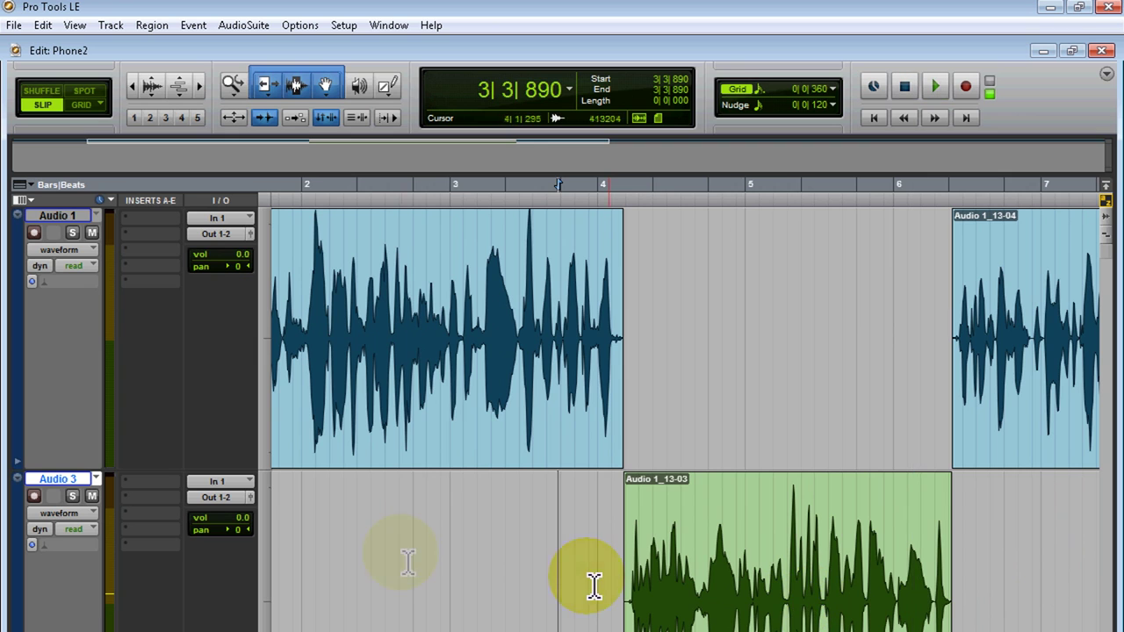
# Step: Insert the EQ 3 7-Band plug-in on the Audio 3 track
pyautogui.click(149, 481)
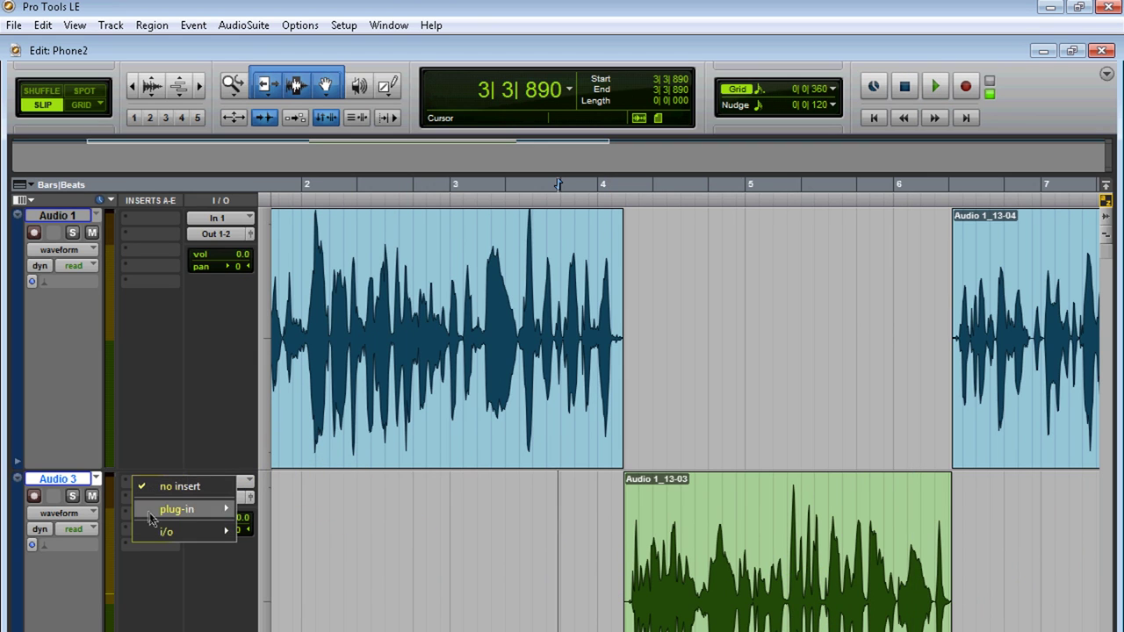
pyautogui.moveTo(180, 509)
pyautogui.moveTo(272, 510)
pyautogui.click(399, 546)
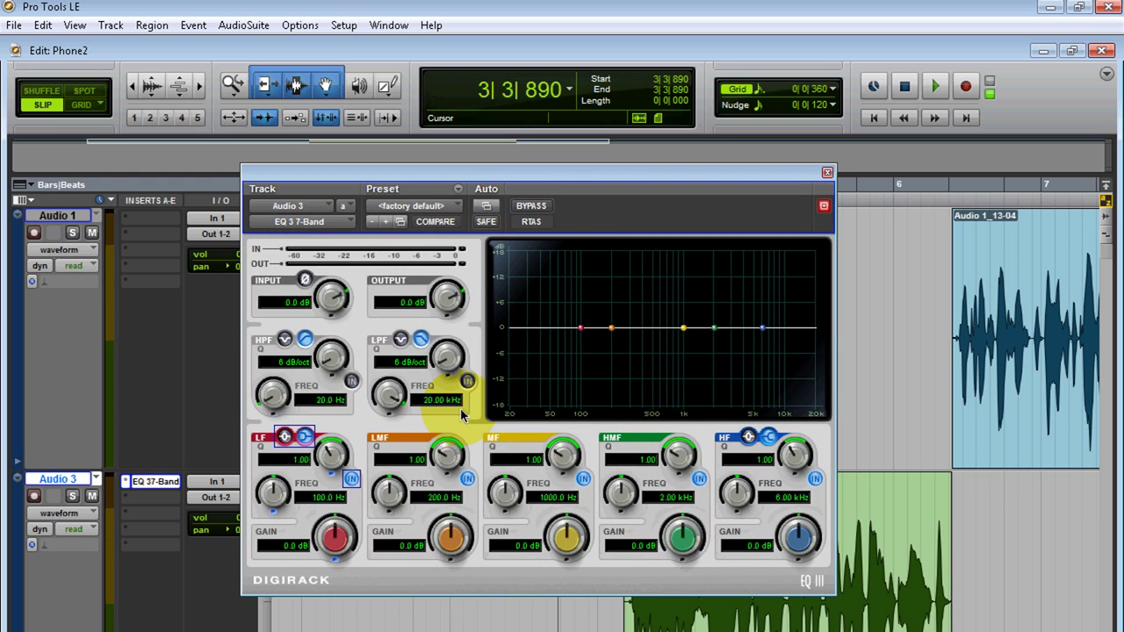
# Step: Enable the high-pass and low-pass filters at 12 dB/oct, with the high-pass cutoff at 430 Hz
pyautogui.click(351, 381)
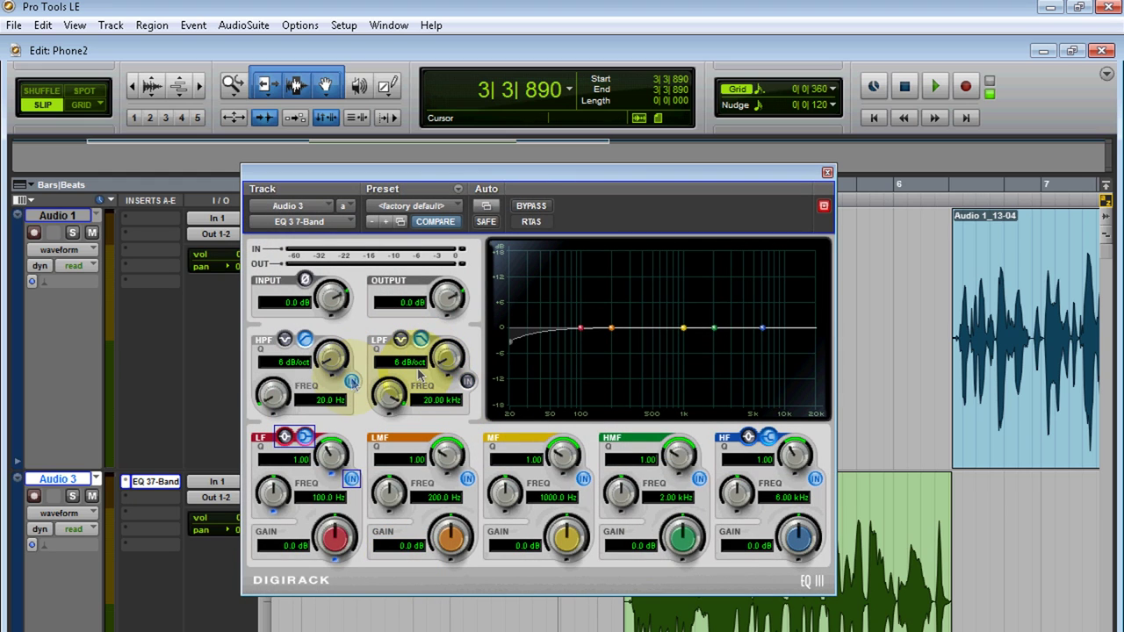
pyautogui.click(467, 381)
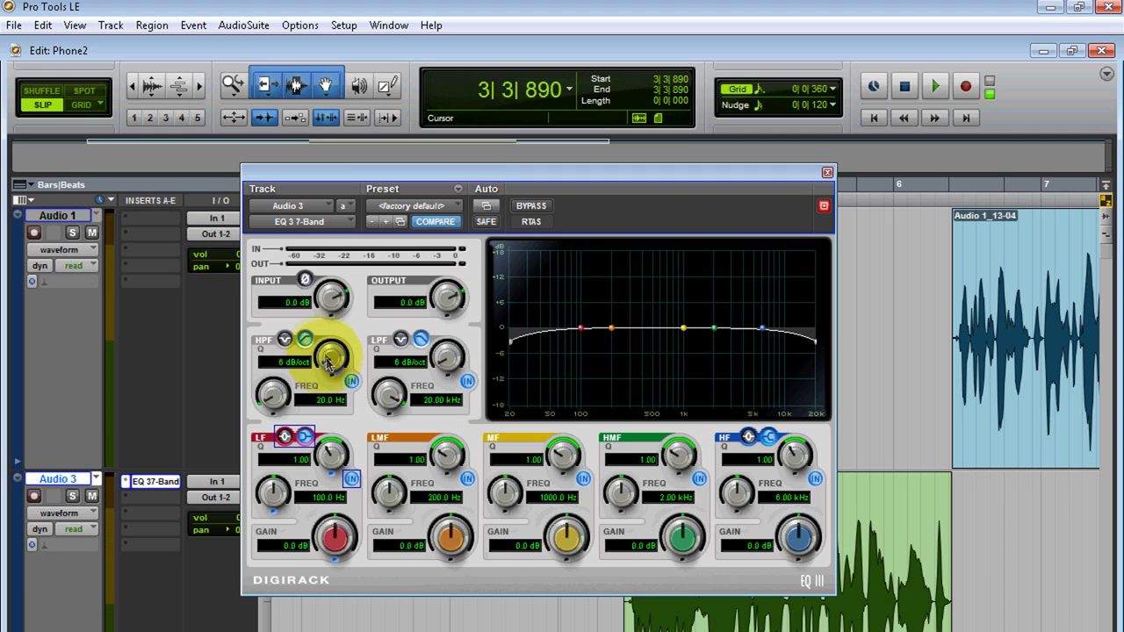
pyautogui.moveTo(334, 366); pyautogui.dragTo(325, 334)
pyautogui.moveTo(441, 363); pyautogui.dragTo(448, 340)
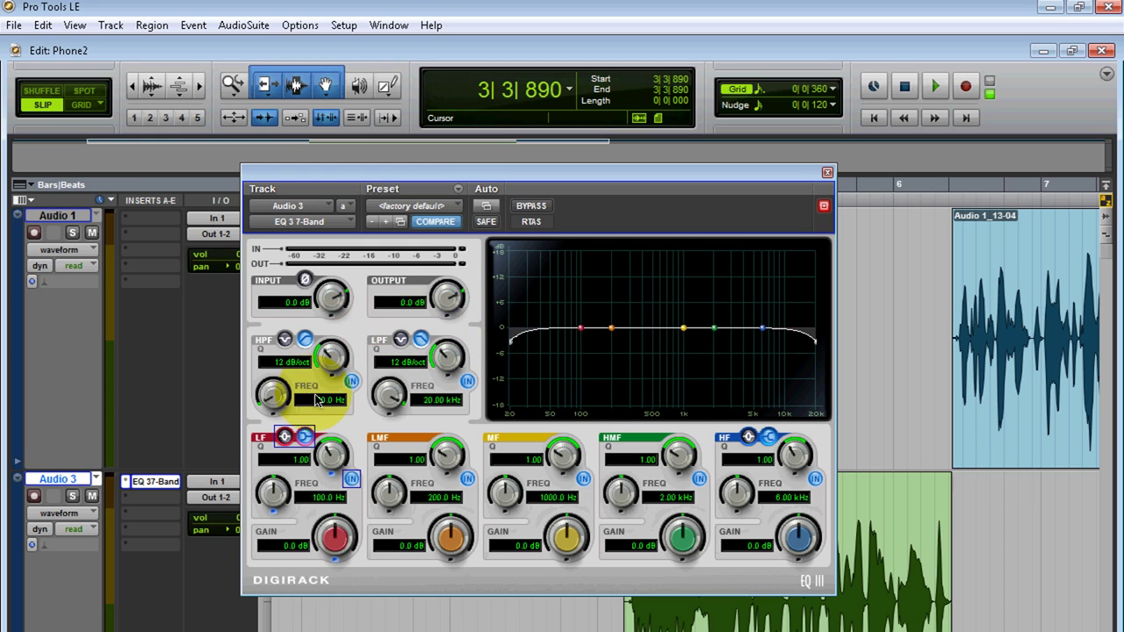
pyautogui.click(318, 403)
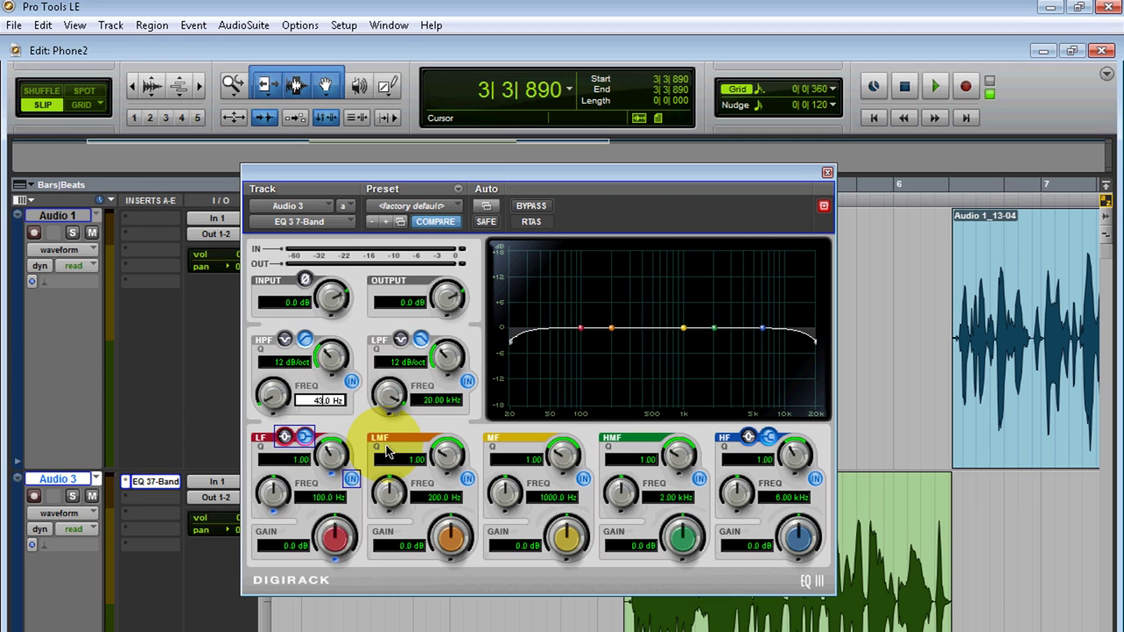
pyautogui.press('Return')
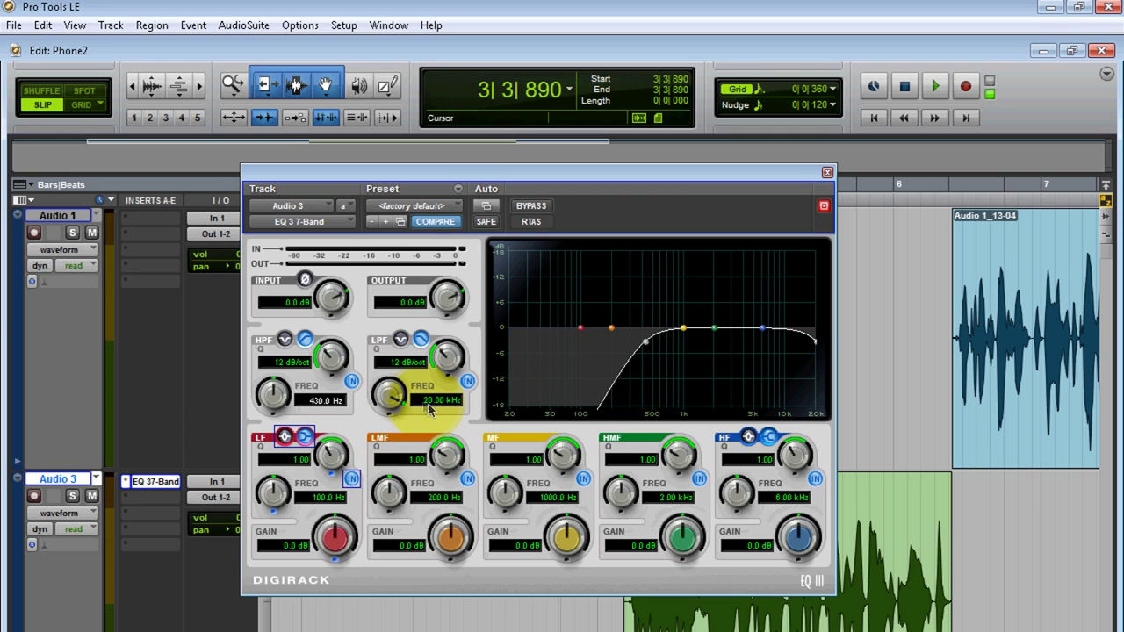
# Step: Lower the low-pass cutoff to 4.00 kHz and boost the mid band 13.7 dB at 1000 Hz
pyautogui.moveTo(386, 396); pyautogui.dragTo(376, 453)
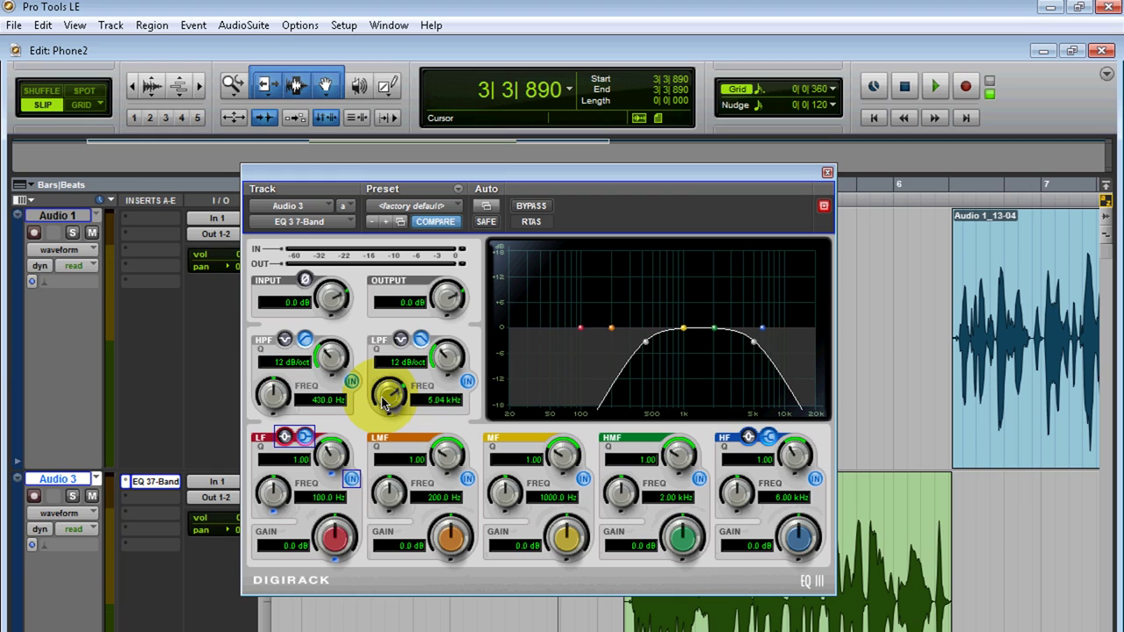
pyautogui.moveTo(384, 401); pyautogui.dragTo(384, 410)
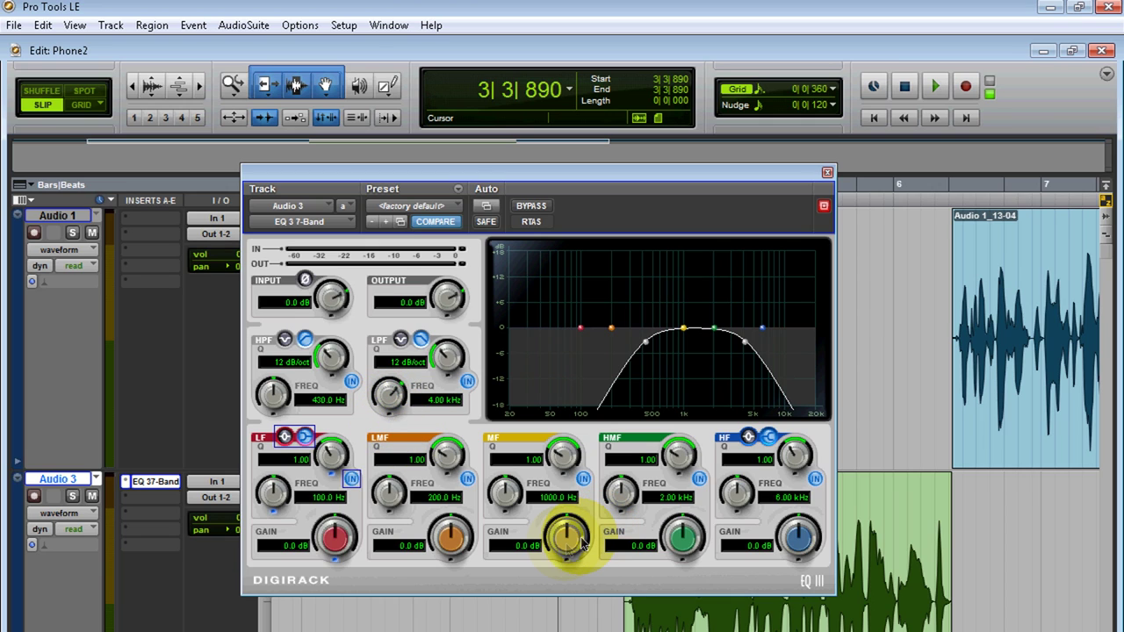
pyautogui.moveTo(568, 549); pyautogui.dragTo(585, 482)
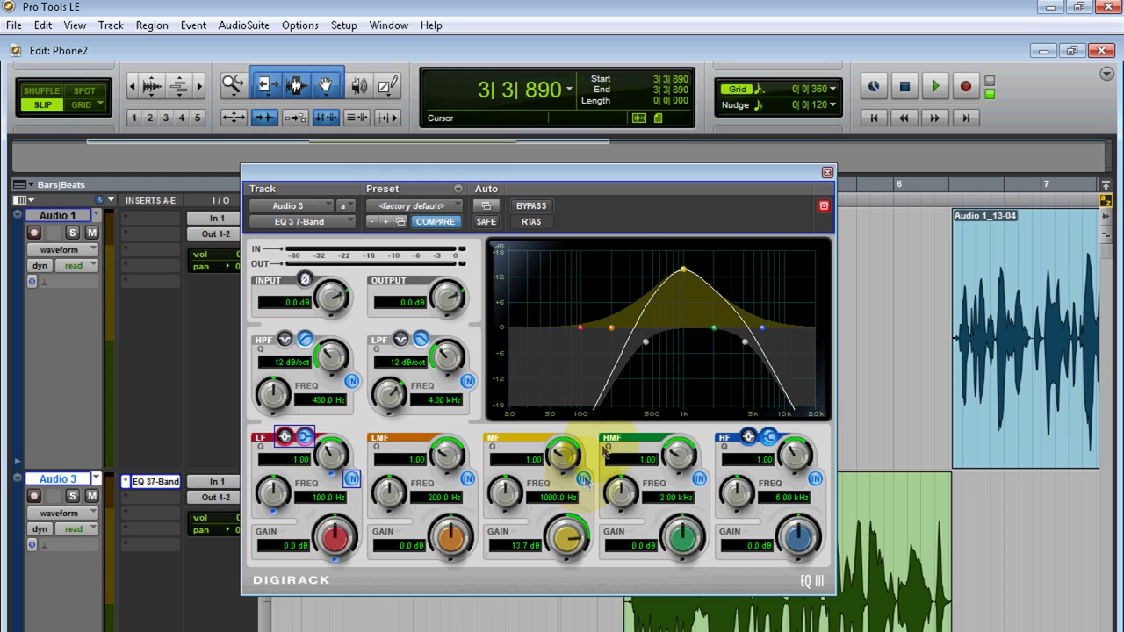
# Step: Shift the mid boost to 1.50 kHz at 14.9 dB, trim input to -7.0 dB, and audition the clip
pyautogui.moveTo(685, 275)
pyautogui.mouseDown()
pyautogui.moveTo(676, 272)
pyautogui.moveTo(702, 268)
pyautogui.mouseUp()
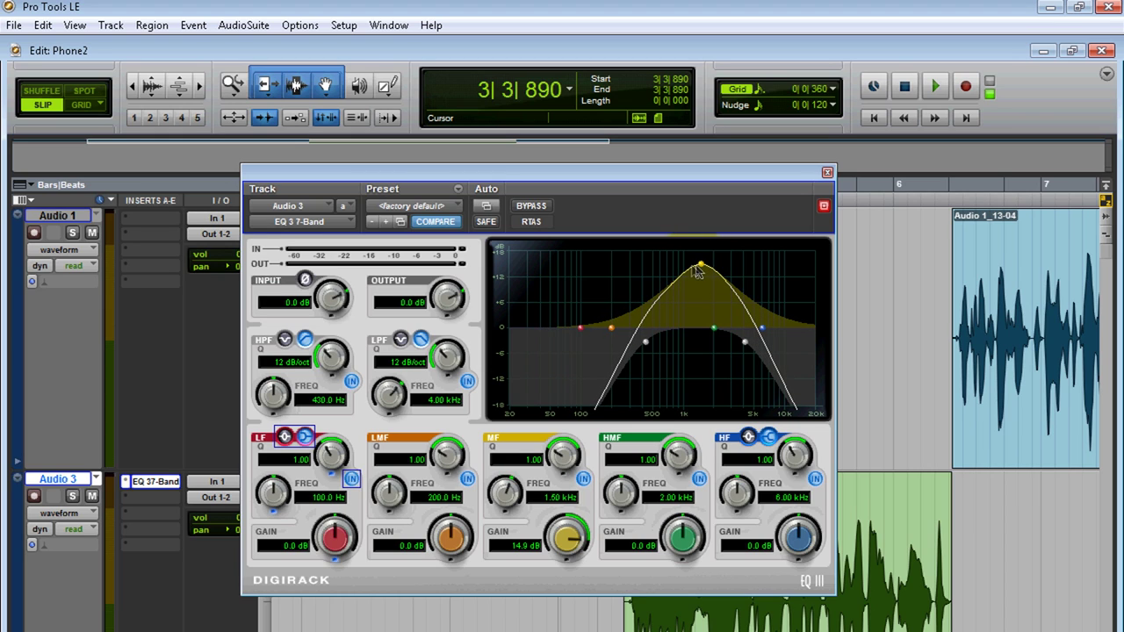
pyautogui.moveTo(326, 279); pyautogui.dragTo(325, 337)
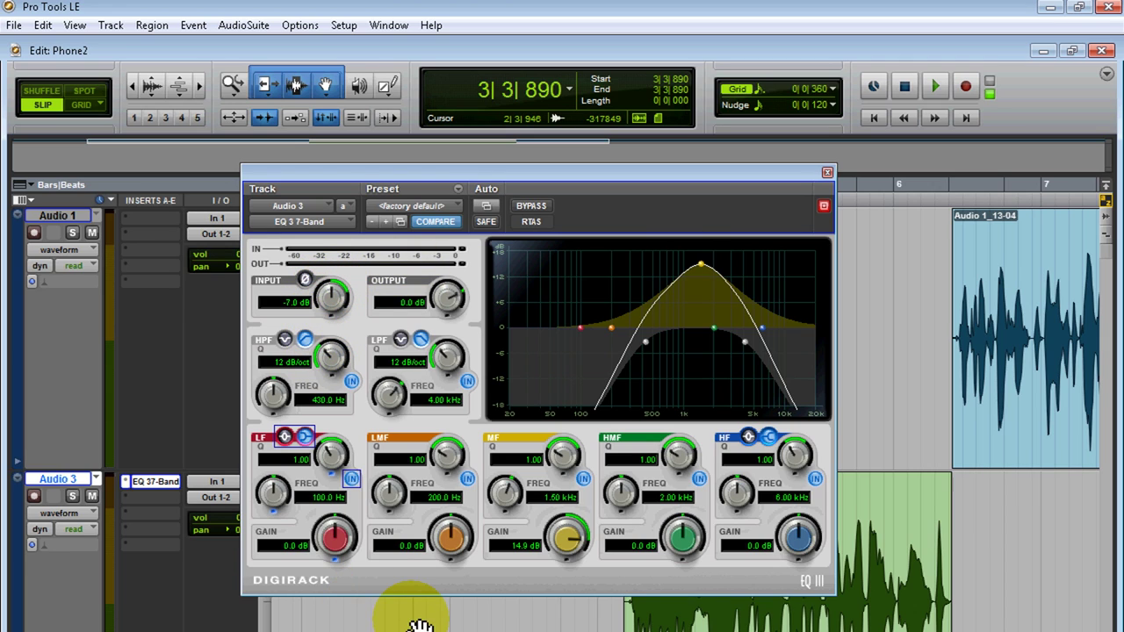
pyautogui.press('space')
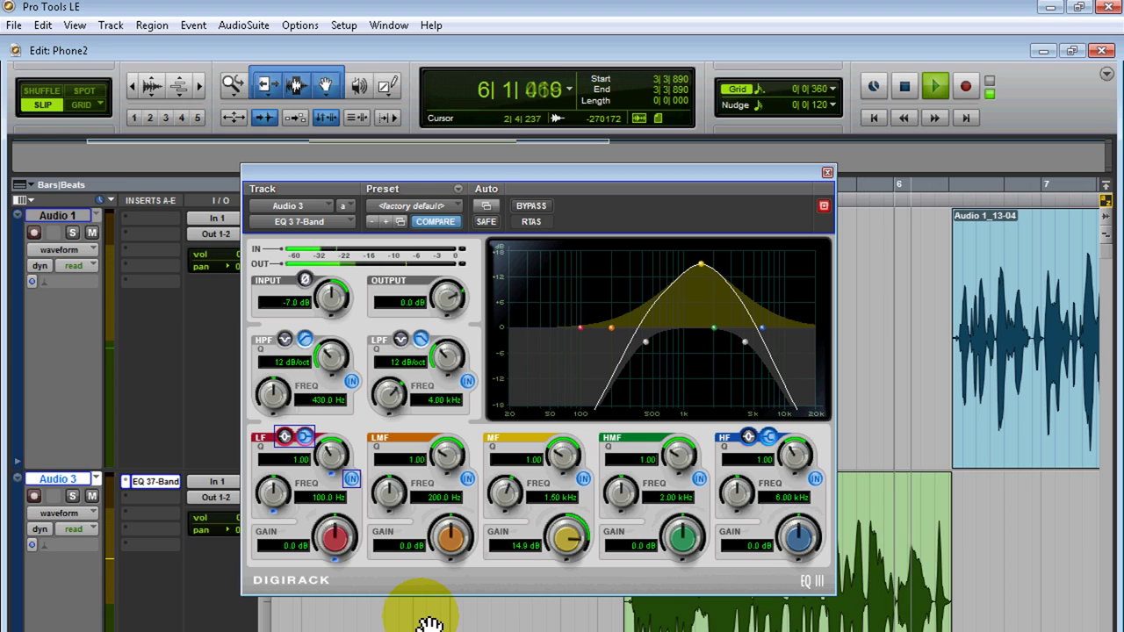
pyautogui.press('space')
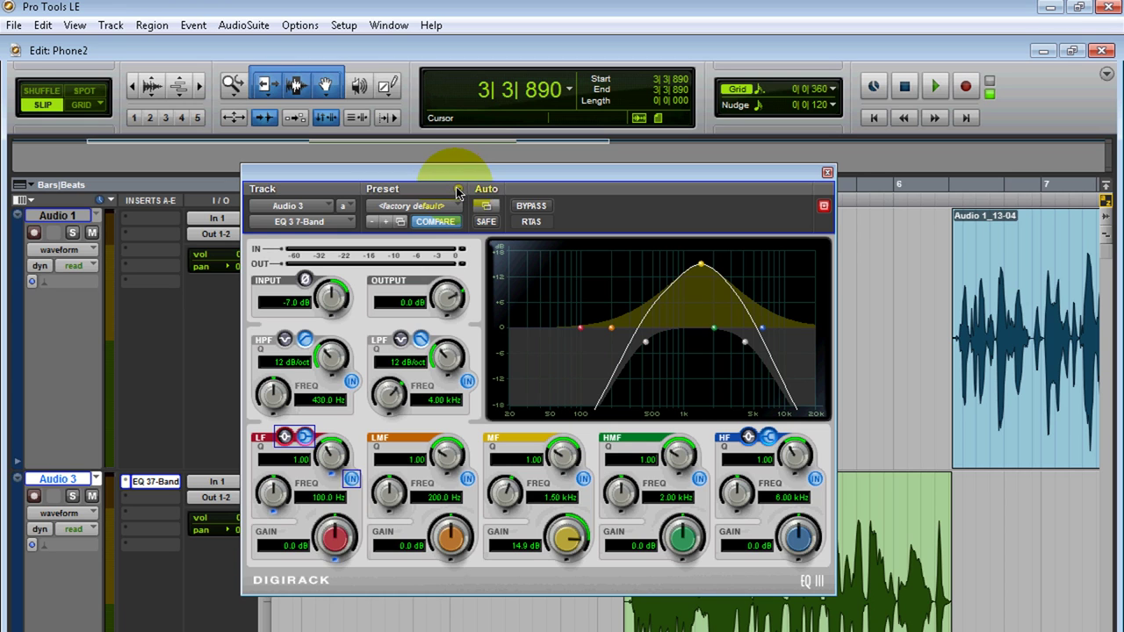
pyautogui.click(458, 192)
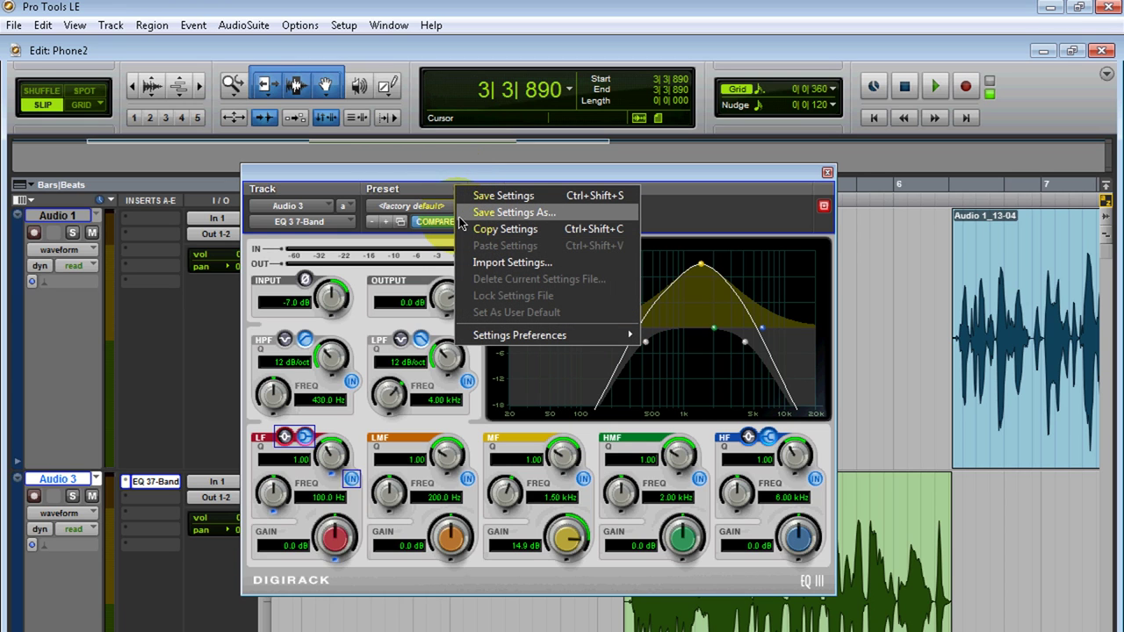
# Step: Save the current EQ settings as the Phone preset in the eq 3.0 folder
pyautogui.click(459, 214)
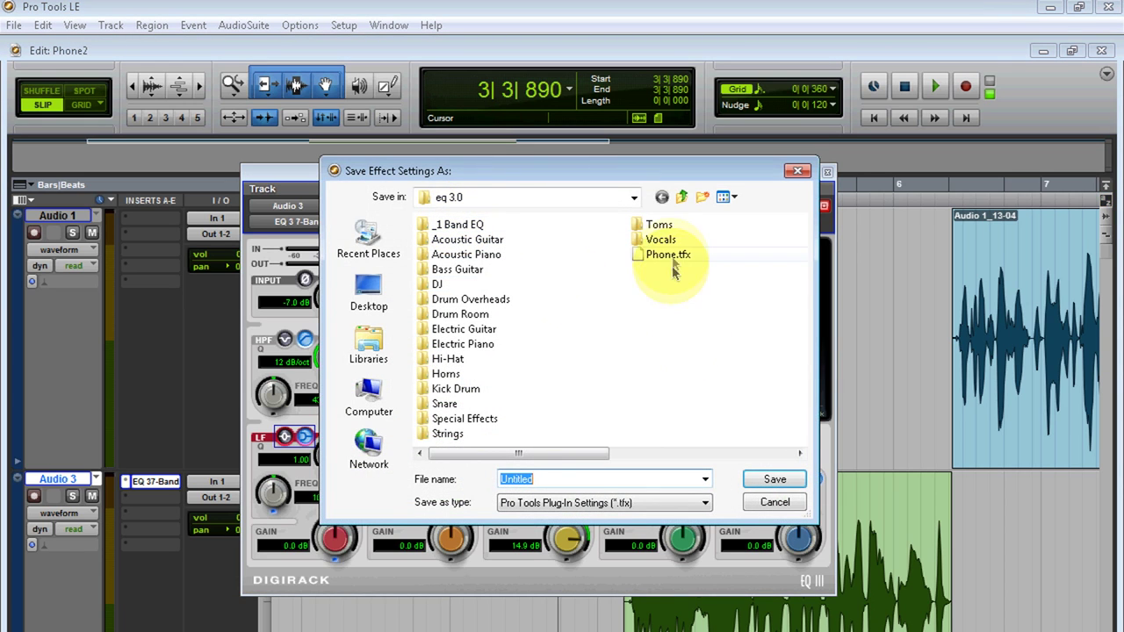
pyautogui.click(672, 257)
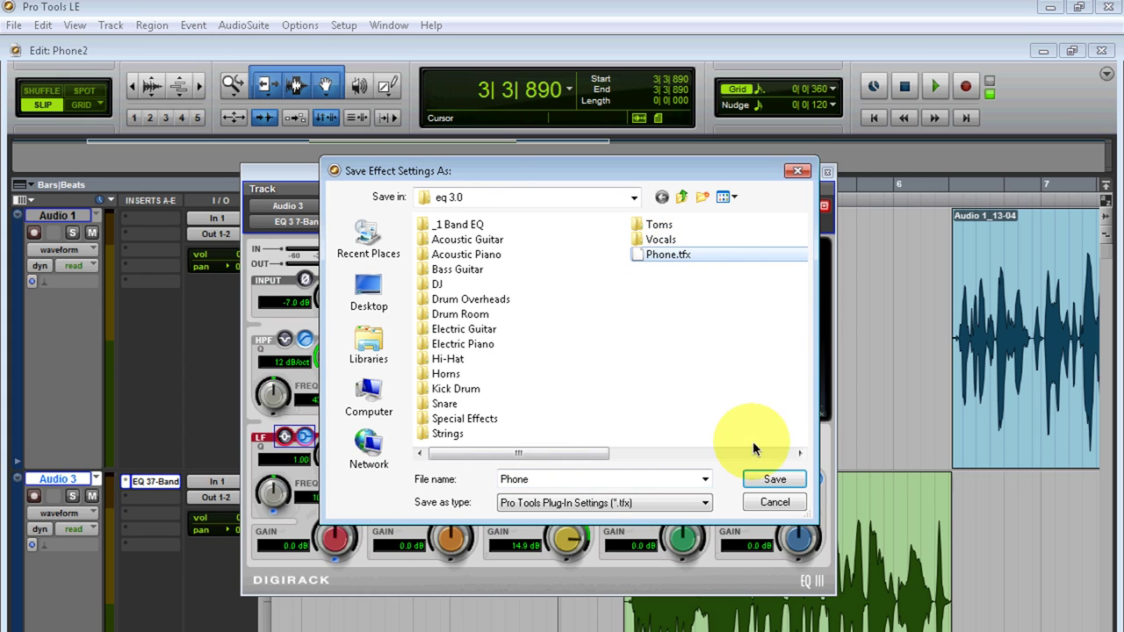
pyautogui.click(775, 478)
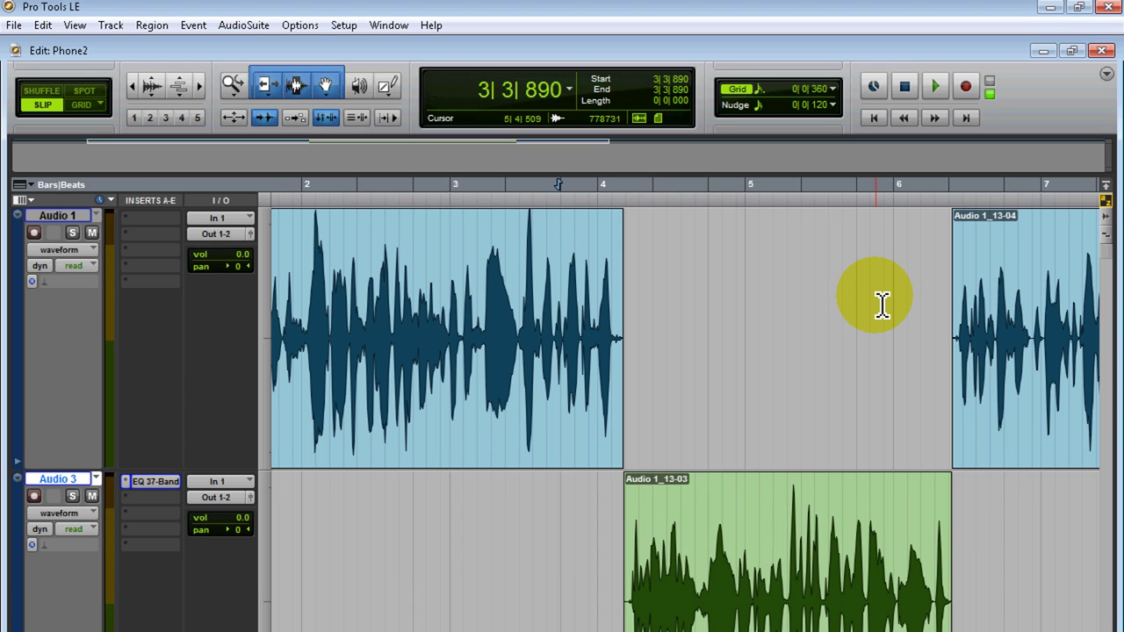
# Step: Select the entire Audio 1_13-03 clip on Audio 3
pyautogui.doubleClick(773, 545)
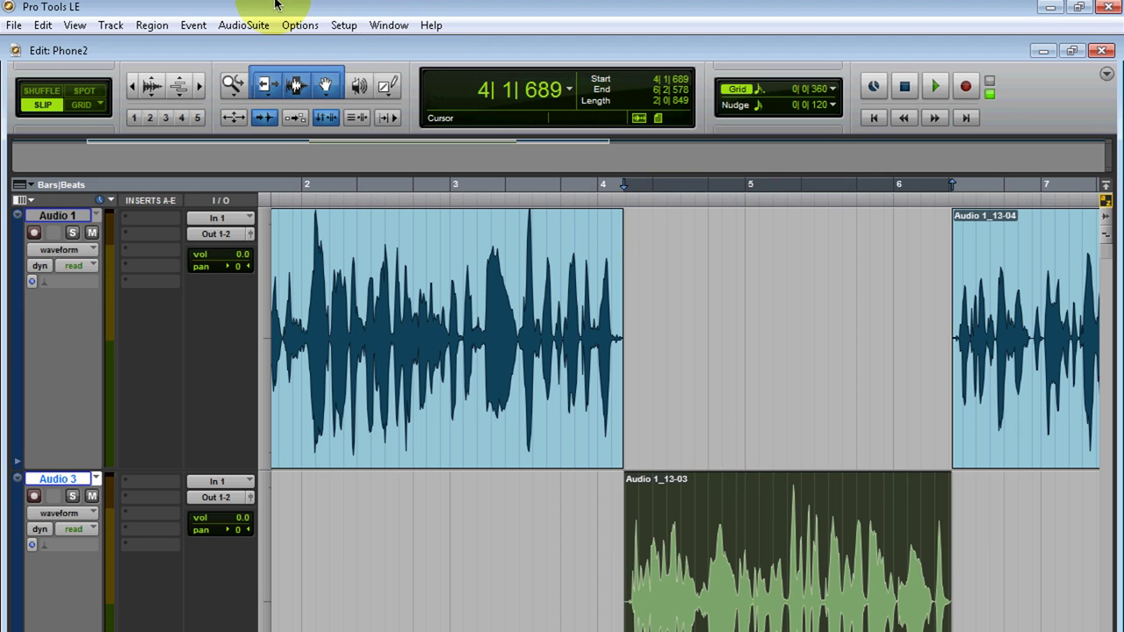
# Step: Open the AudioSuite EQ 3 7-Band and load the Phone preset
pyautogui.click(239, 24)
pyautogui.moveTo(246, 44)
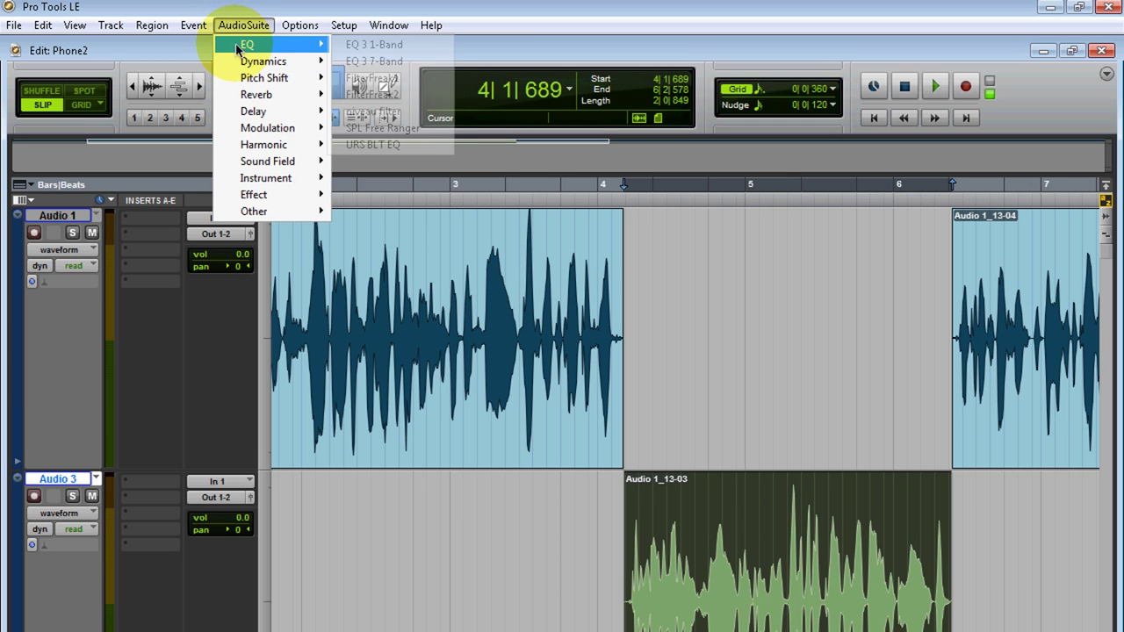
pyautogui.click(436, 61)
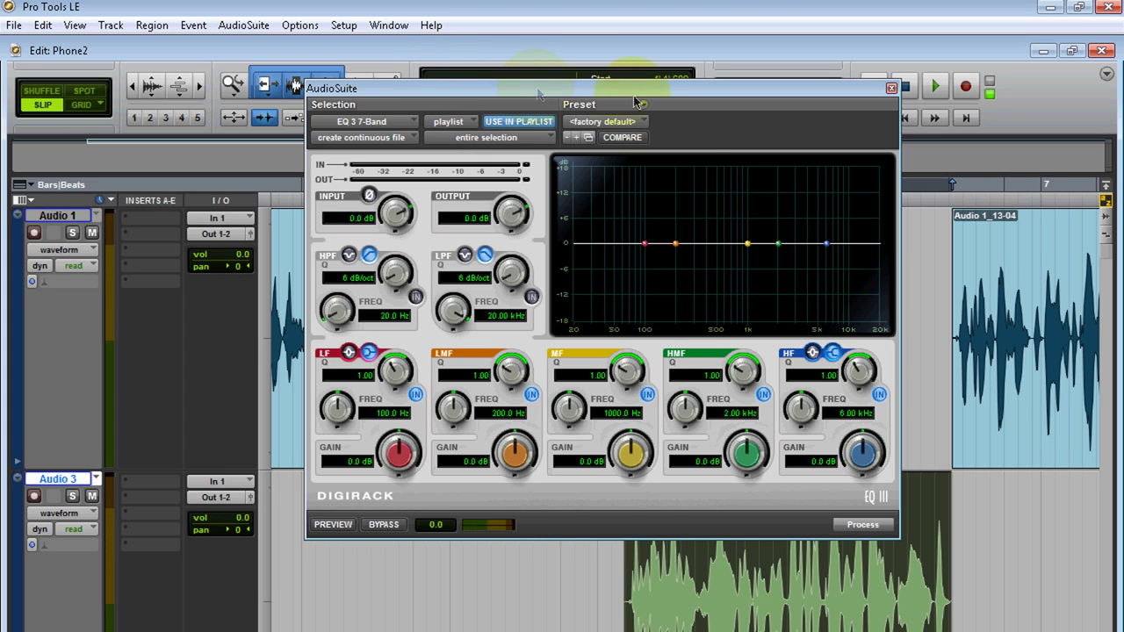
pyautogui.click(605, 121)
pyautogui.click(582, 407)
# Step: Preview the Phone EQ on the clip, then process it to render Audio 1-7eqa_13-03
pyautogui.click(331, 527)
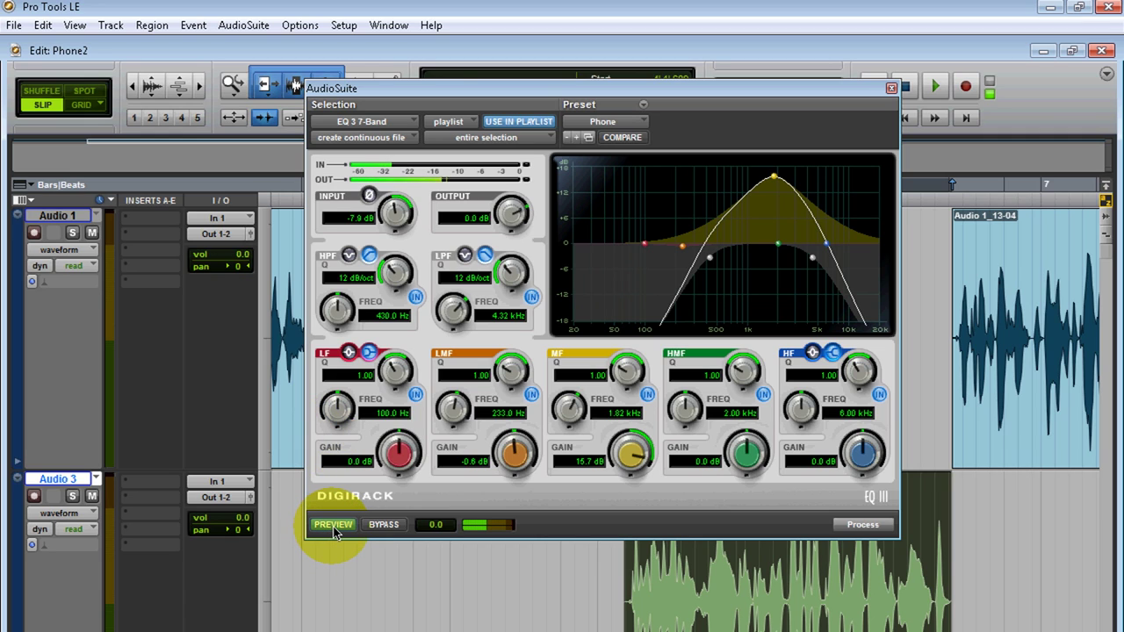
pyautogui.click(333, 527)
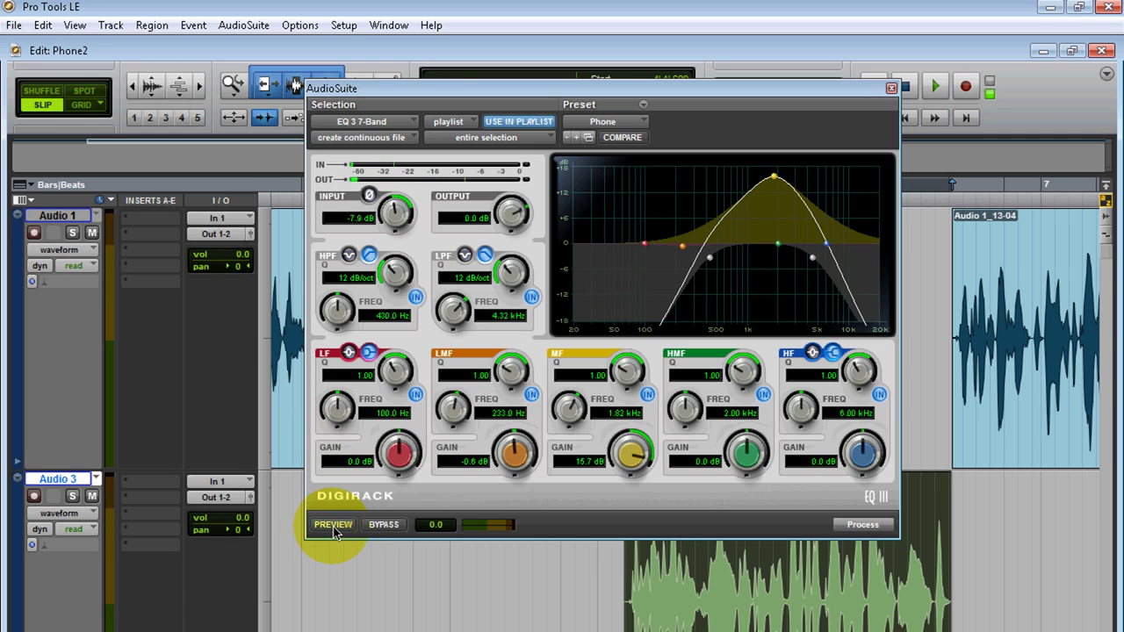
pyautogui.click(863, 525)
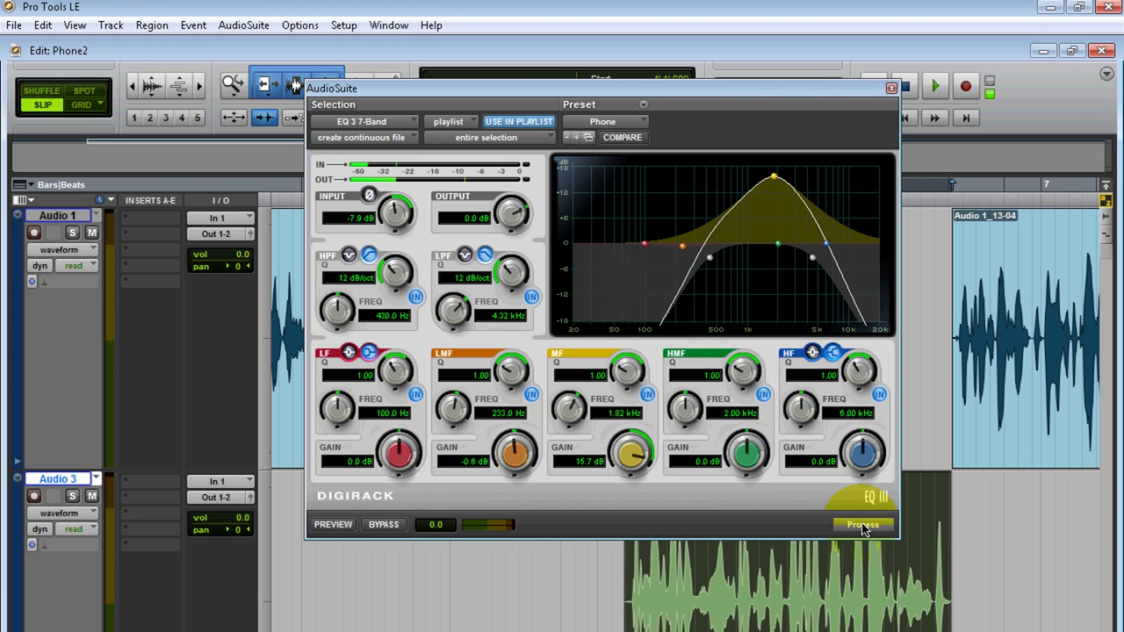
pyautogui.click(892, 89)
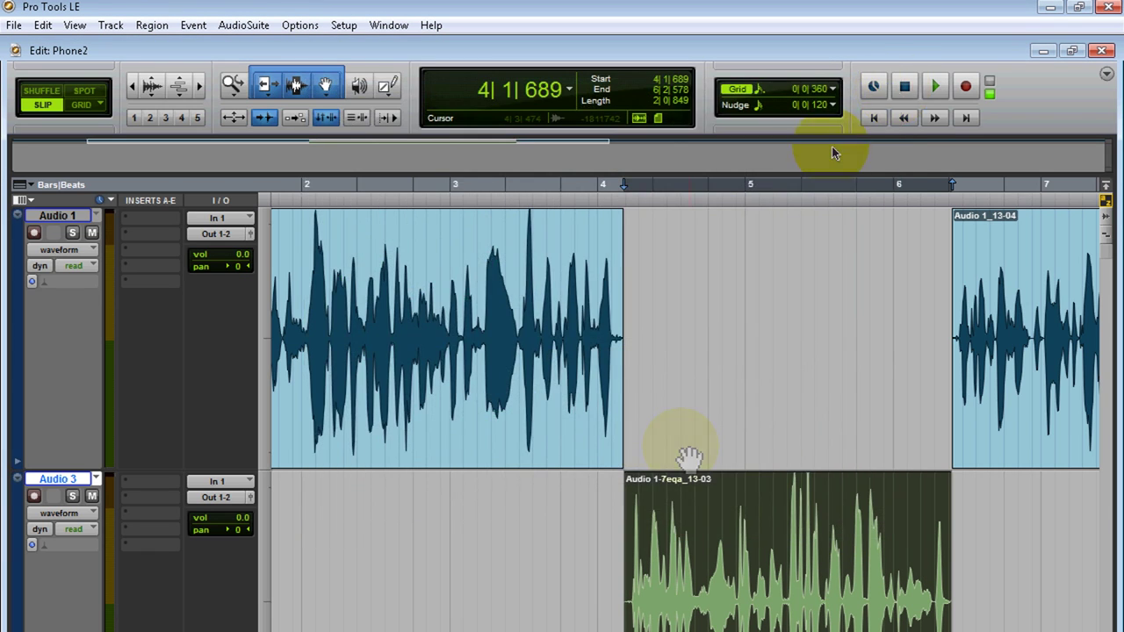
pyautogui.click(467, 520)
pyautogui.press('space')
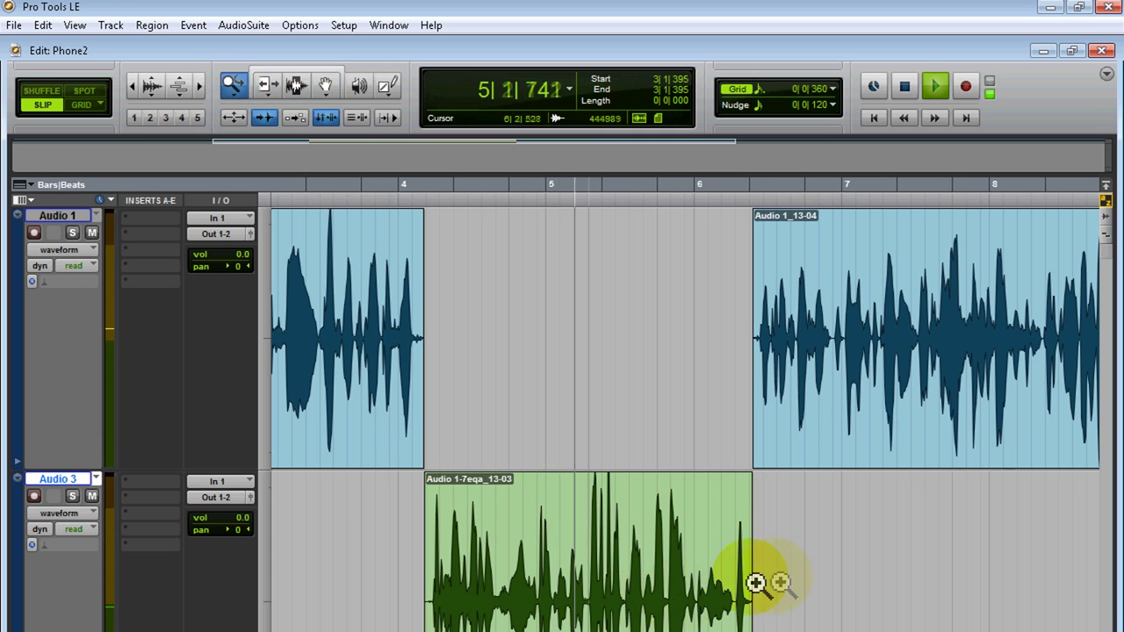
pyautogui.click(653, 585)
pyautogui.click(820, 582)
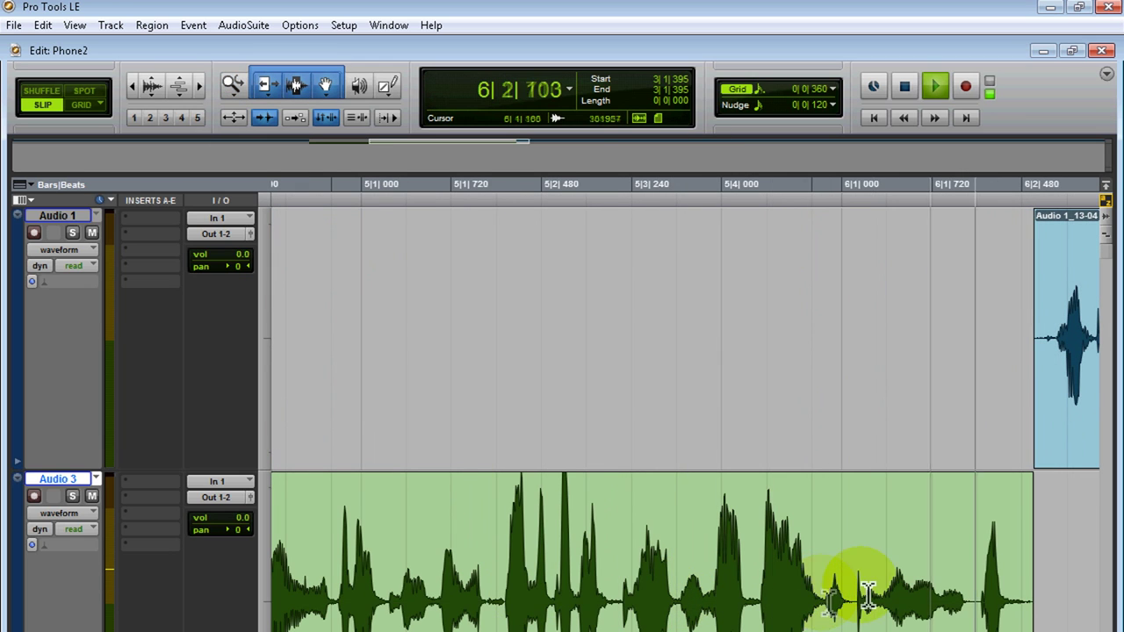
pyautogui.hotkey('ctrl', '[')
pyautogui.press('space')
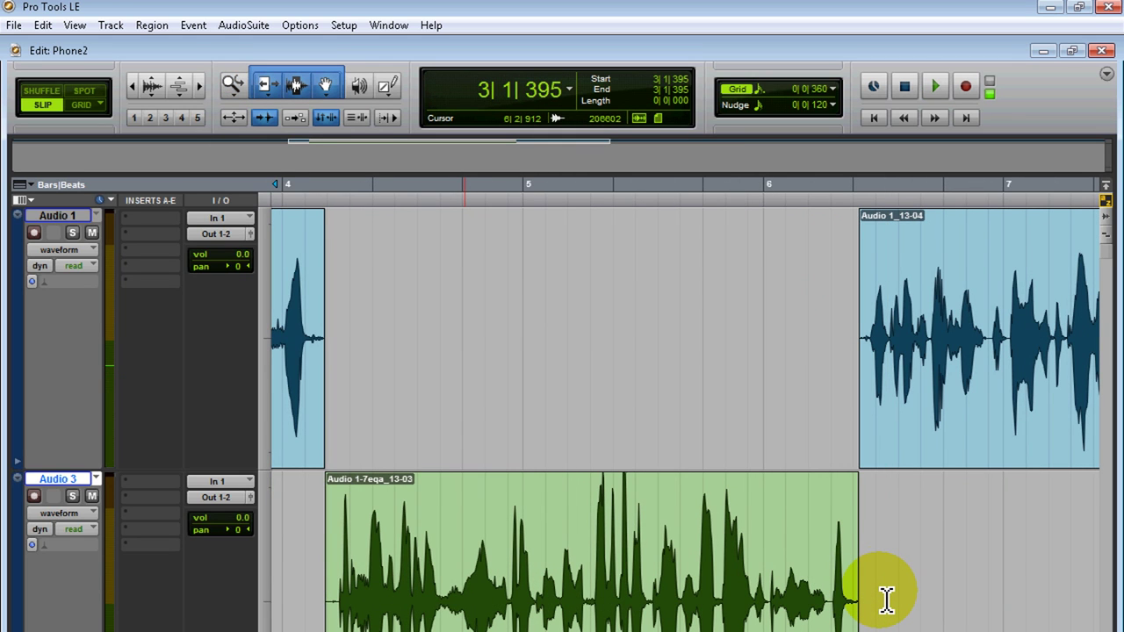